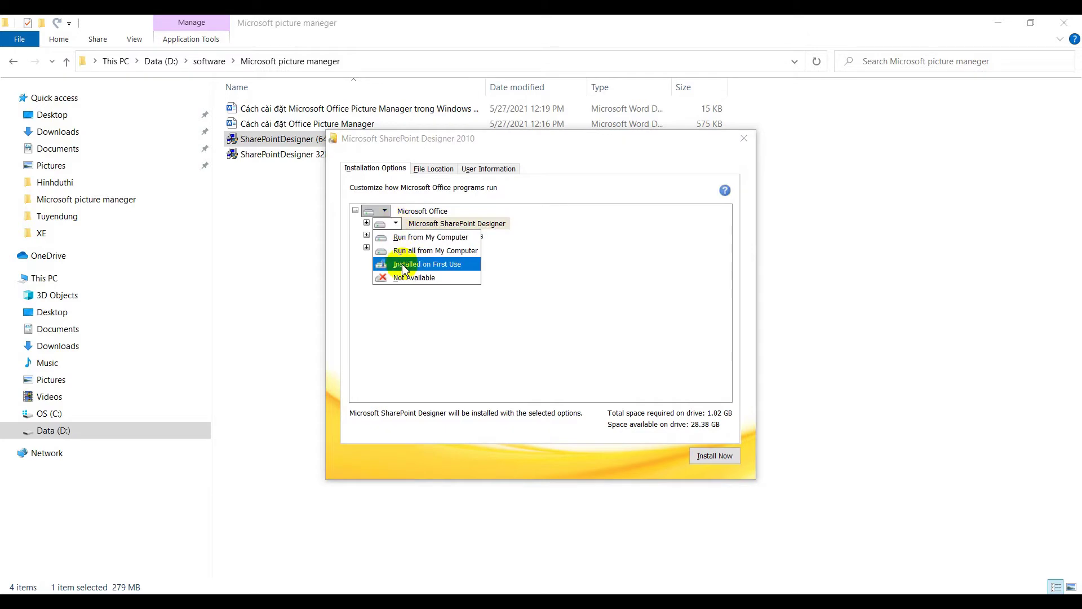
Set Microsoft SharePoint Designer, Office Shared Features and Office Tools to Not Available in the installation options.
{"action": "left_click", "coordinate": [406, 277]}
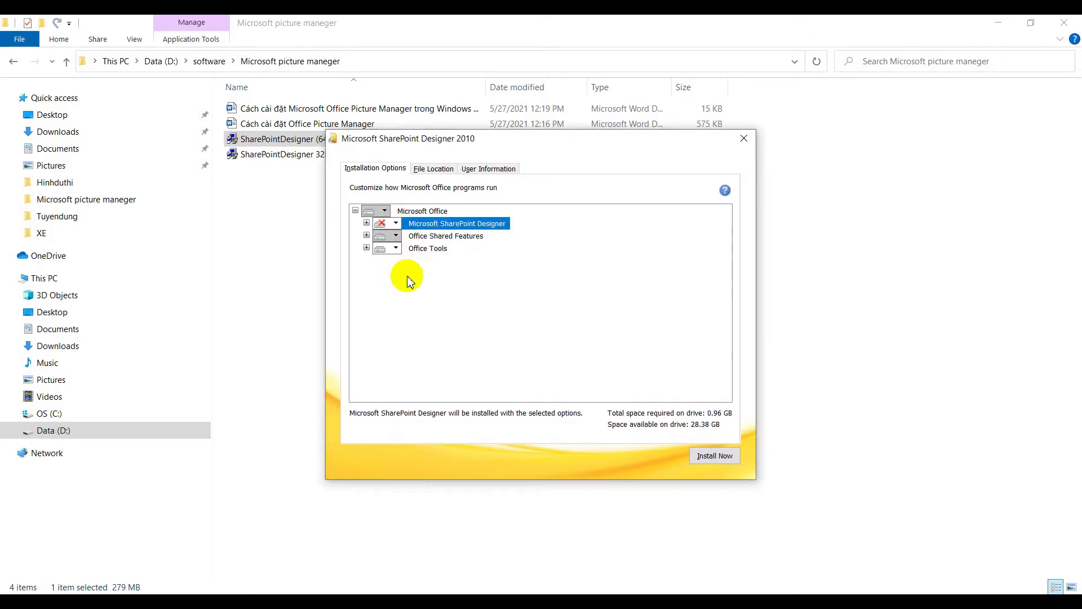
{"action": "left_click", "coordinate": [393, 236]}
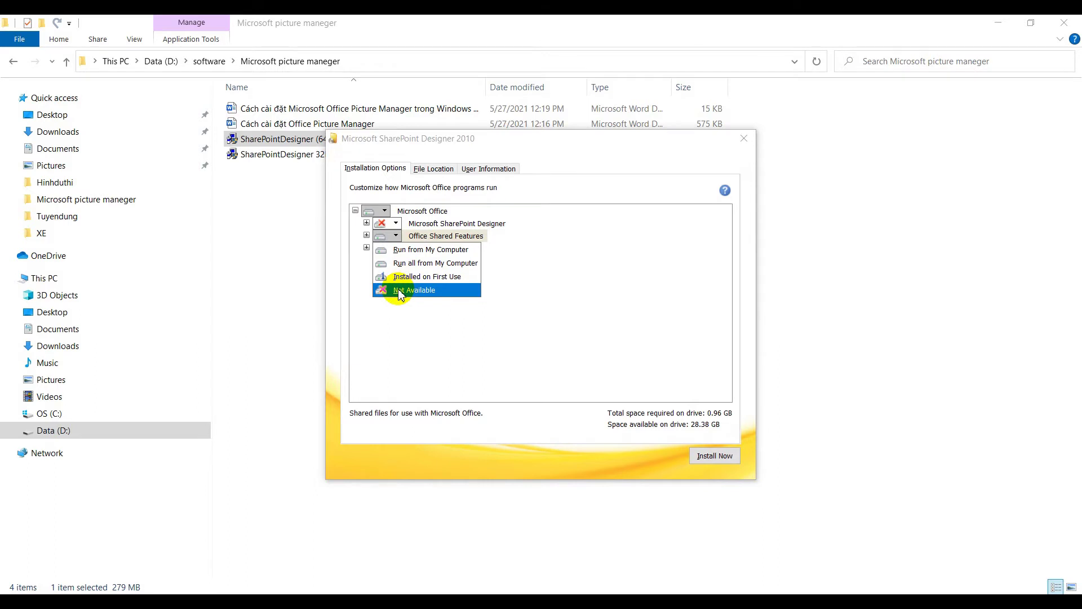
{"action": "left_click", "coordinate": [399, 290]}
{"action": "left_click", "coordinate": [397, 249]}
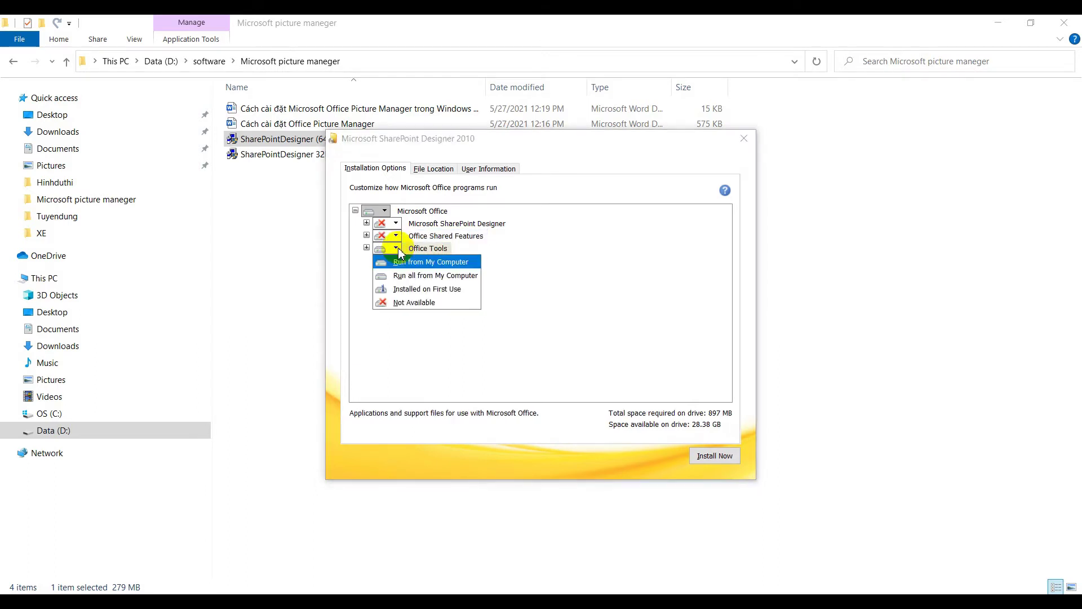
{"action": "left_click", "coordinate": [394, 302]}
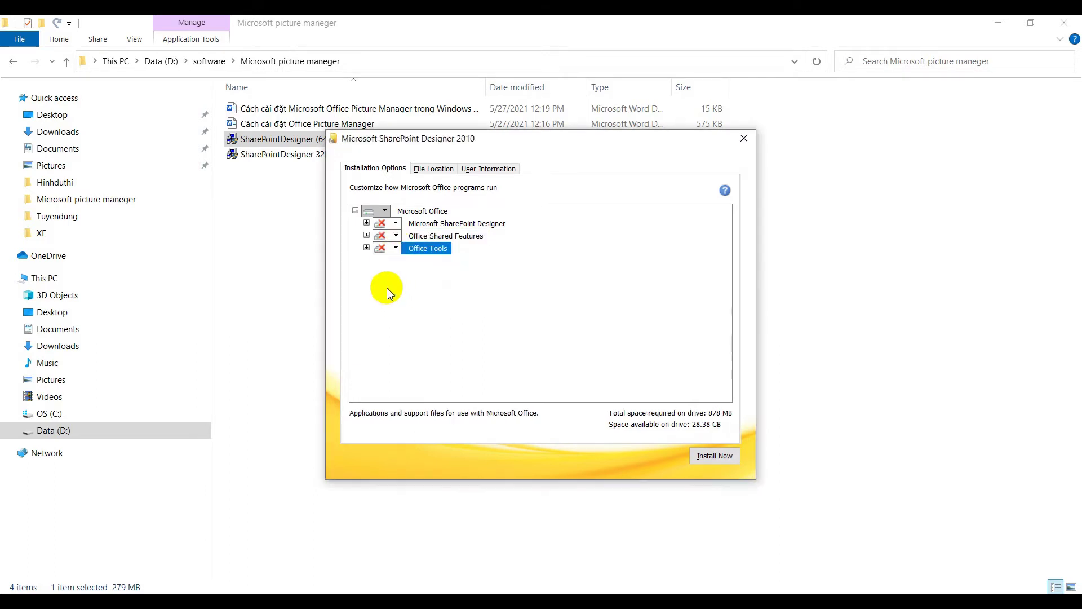
Set Microsoft Office Picture Manager under Office Tools to Run from My Computer, and complete the installation.
{"action": "left_click", "coordinate": [367, 249]}
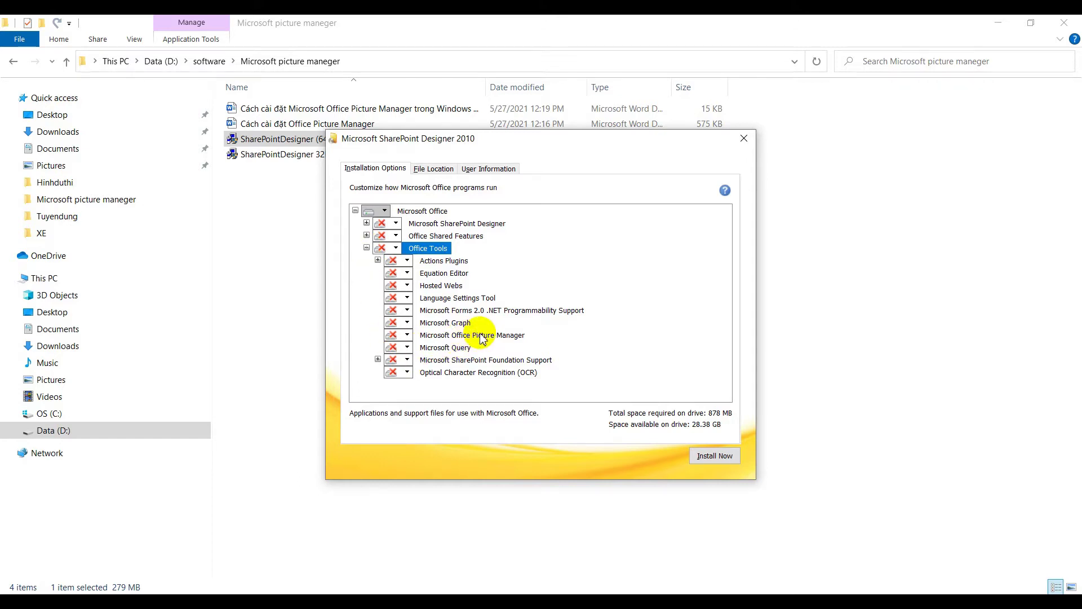
{"action": "left_click", "coordinate": [407, 336]}
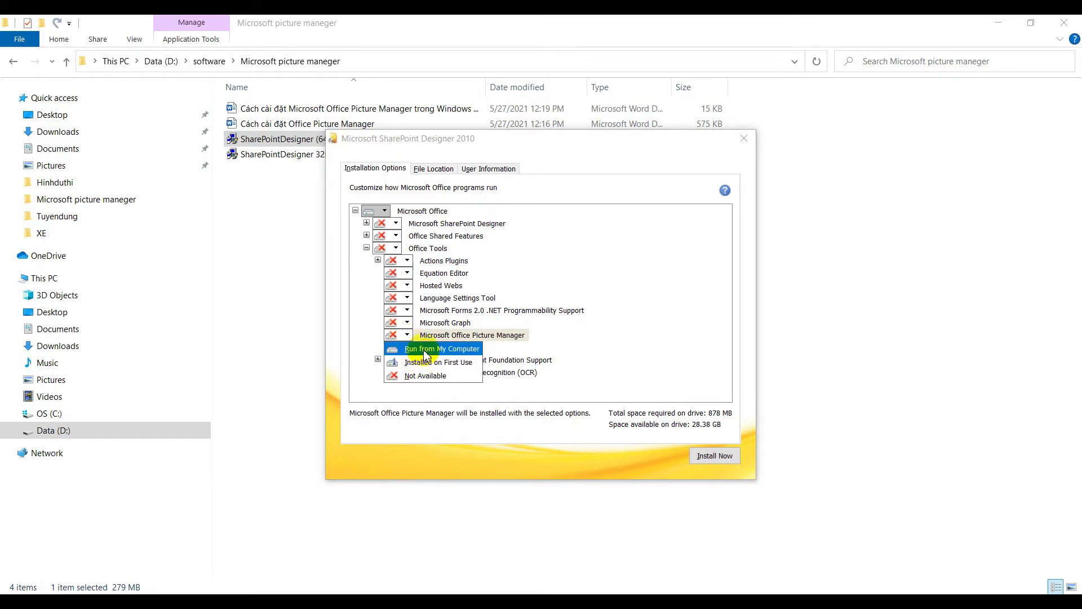
{"action": "left_click", "coordinate": [425, 352]}
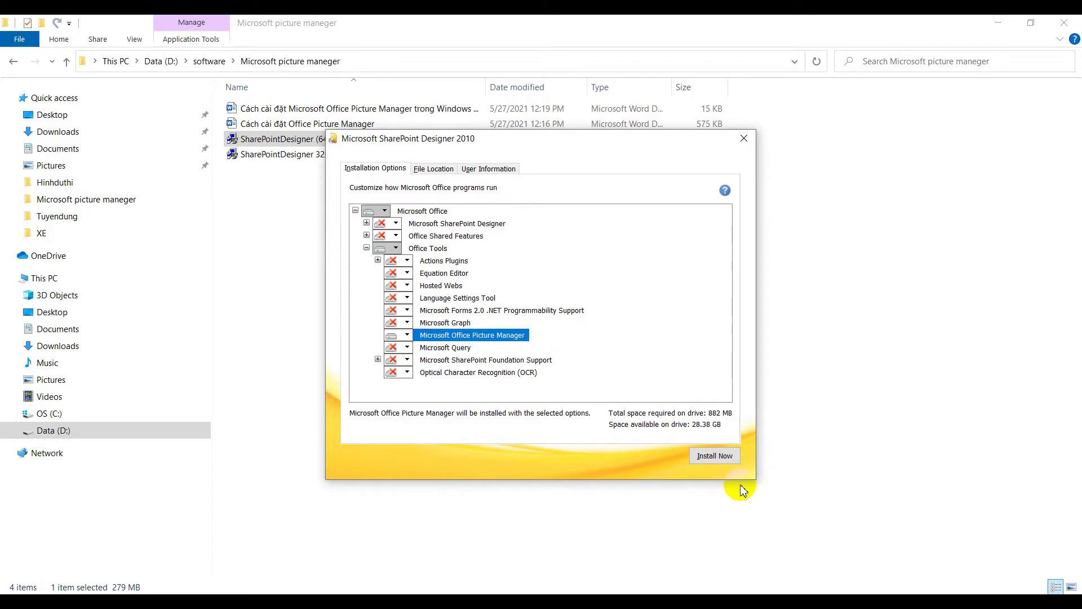
{"action": "left_click", "coordinate": [724, 459]}
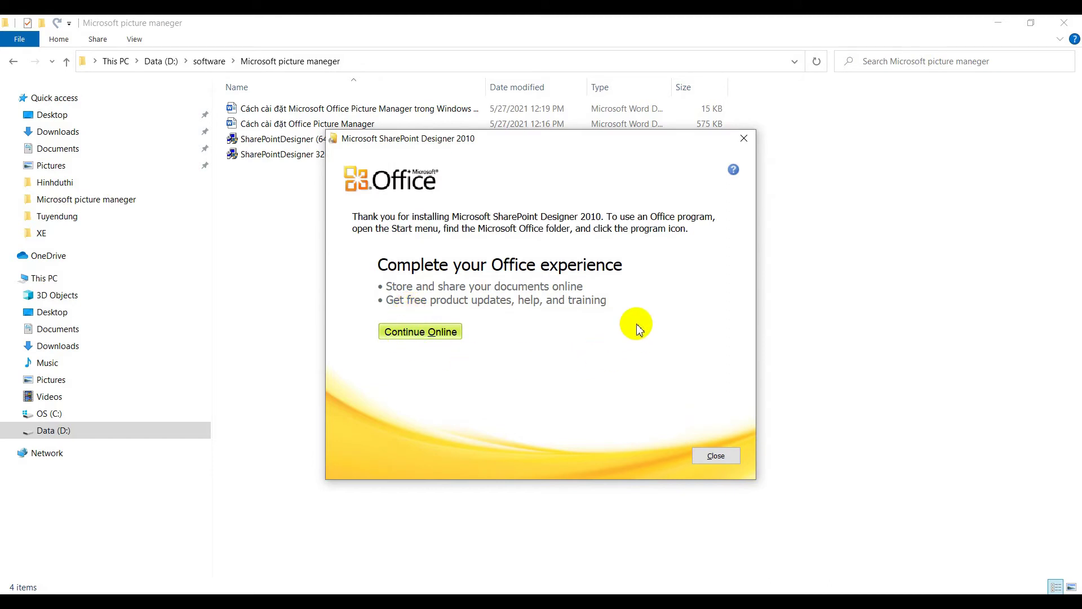
{"action": "left_click", "coordinate": [729, 458]}
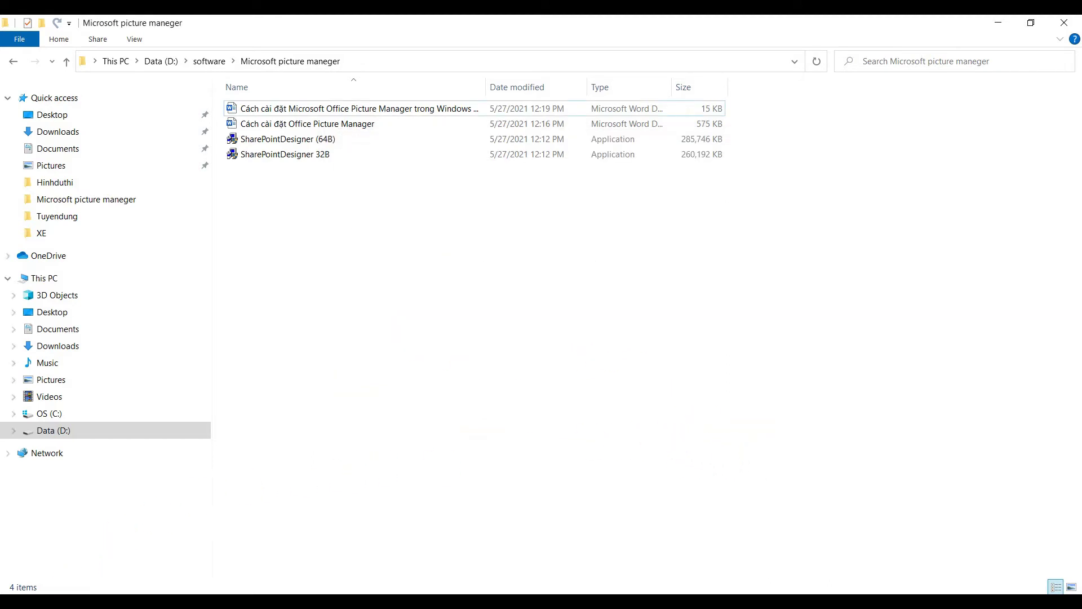
Search Windows for "microsoft pi" to launch Microsoft Office Picture Manager, and accept Use Recommended Settings in its welcome dialog.
{"action": "key", "text": "super+s"}
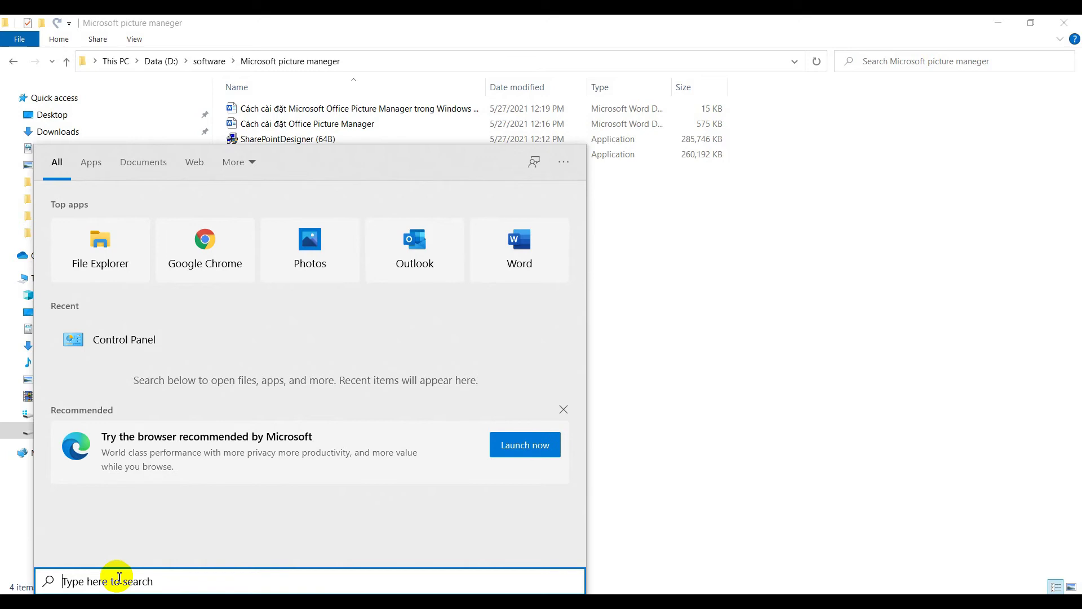
{"action": "type", "text": "m"}
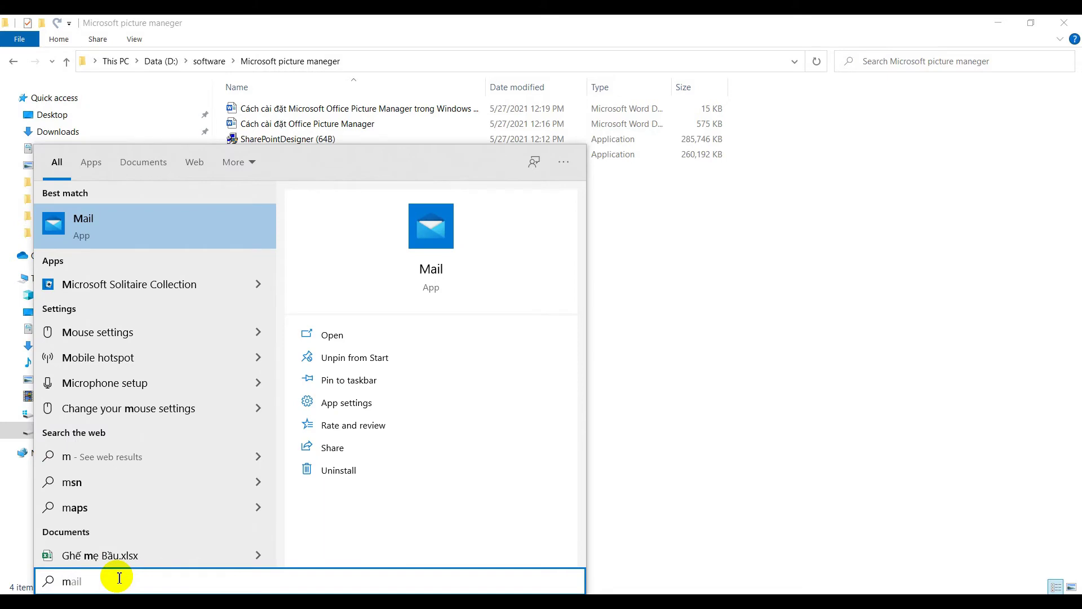
{"action": "type", "text": "i"}
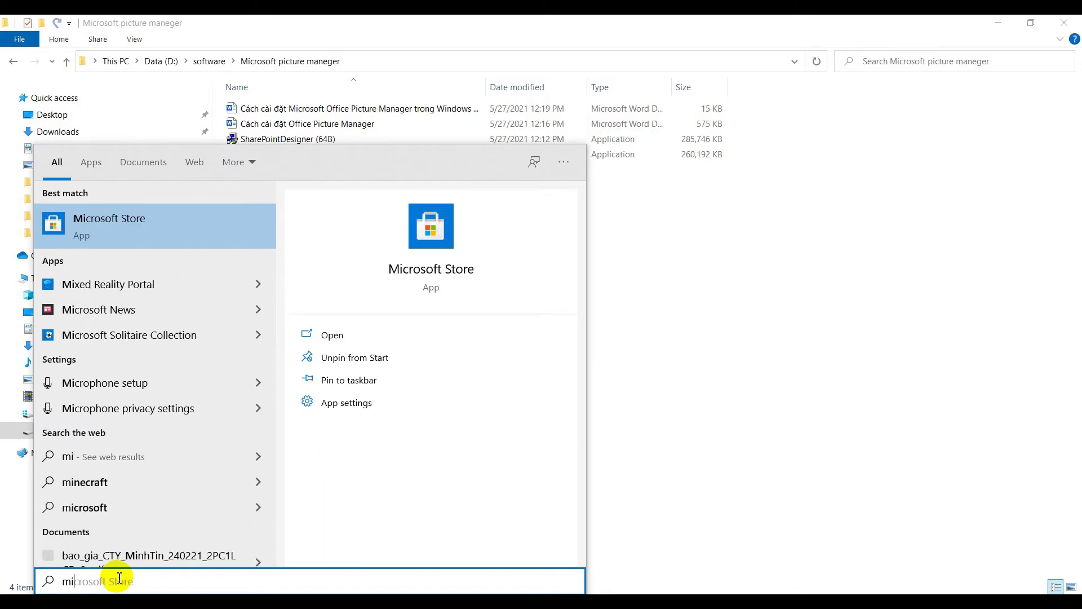
{"action": "type", "text": "cro"}
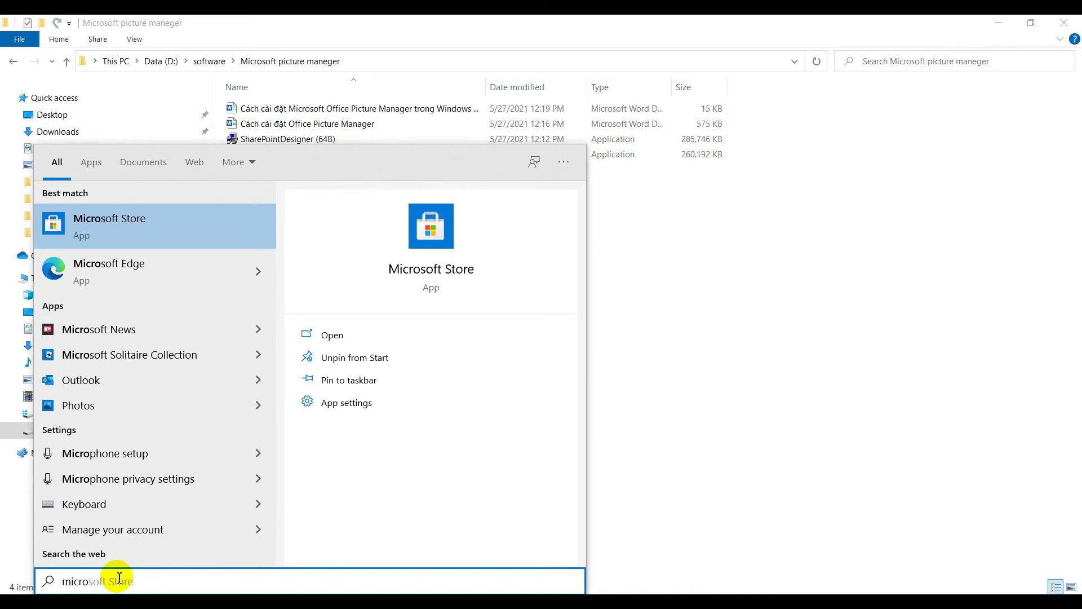
{"action": "type", "text": "soft s"}
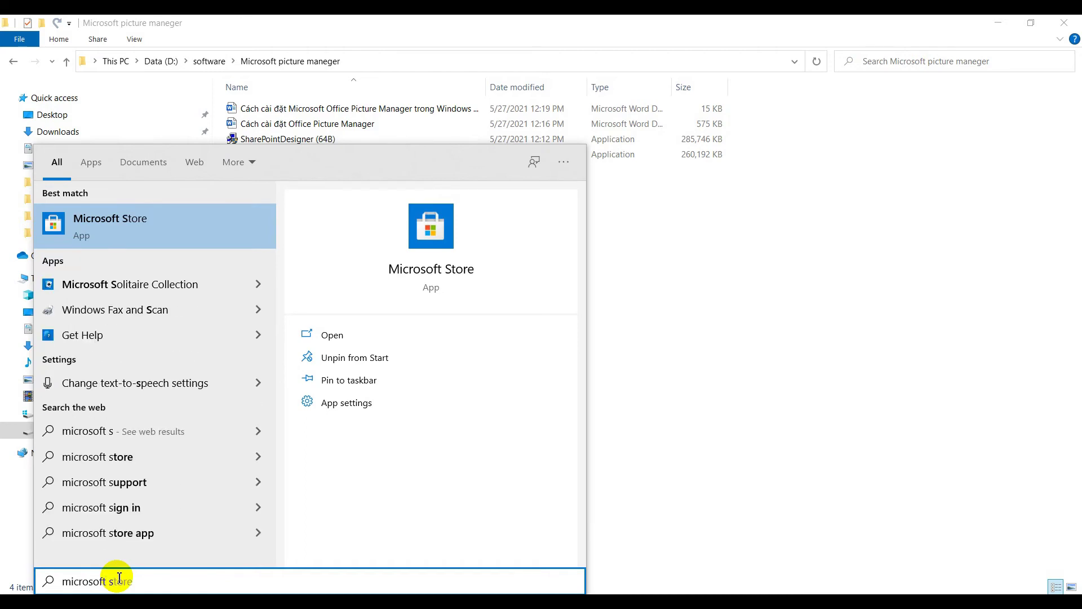
{"action": "key", "text": "BackSpace"}
{"action": "type", "text": "pi"}
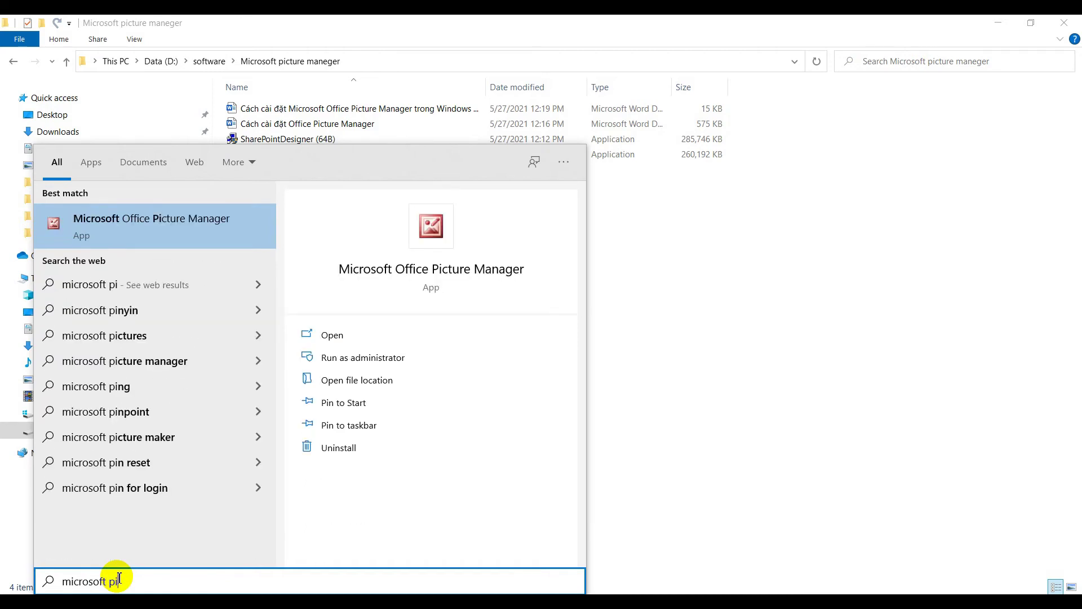
{"action": "left_click", "coordinate": [162, 221]}
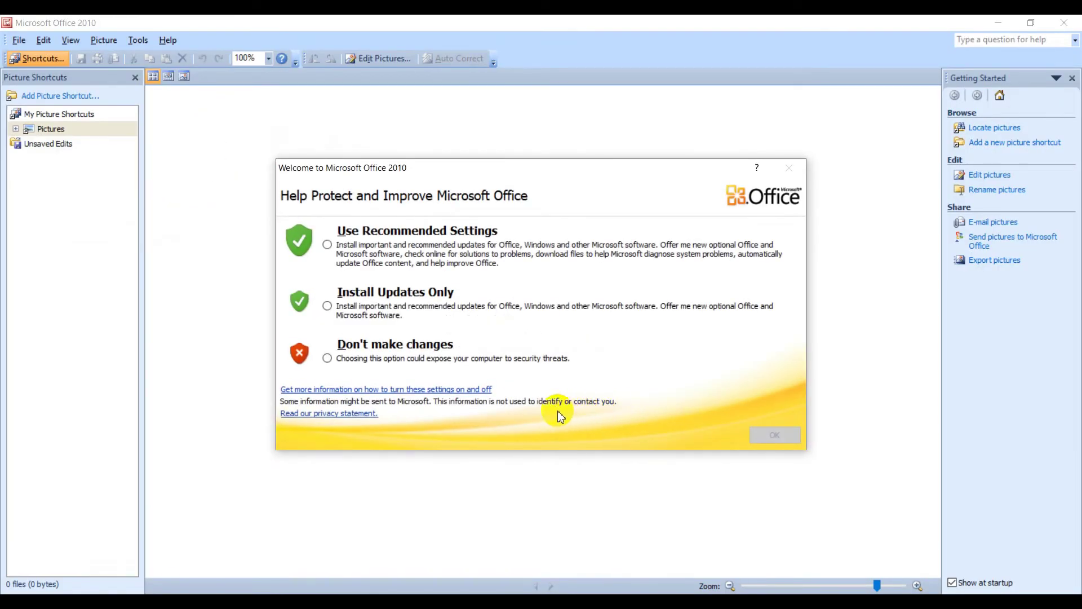
{"action": "left_click", "coordinate": [327, 245]}
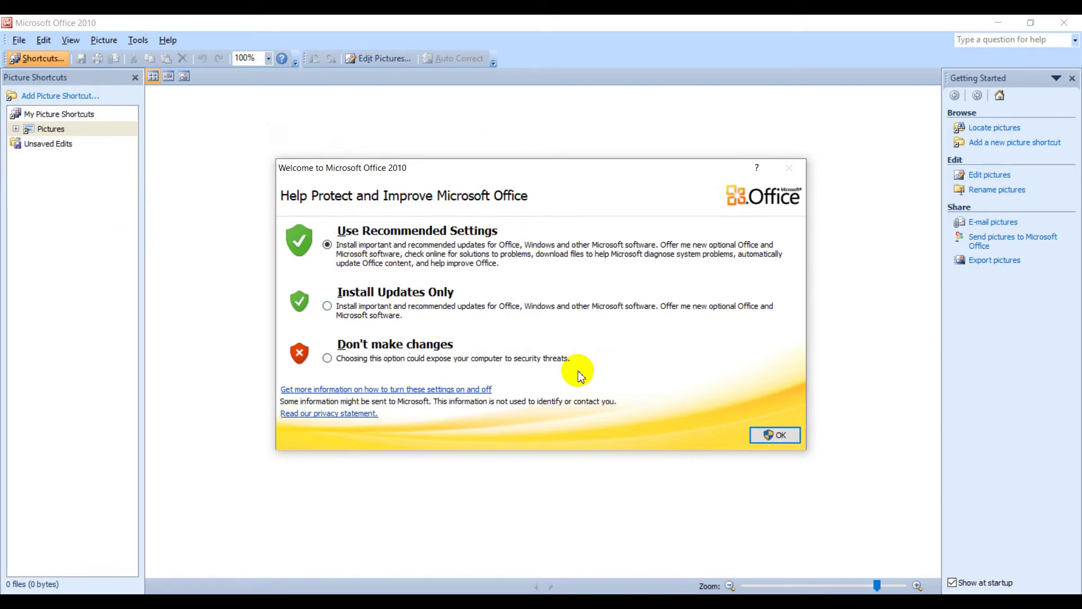
{"action": "left_click", "coordinate": [778, 435]}
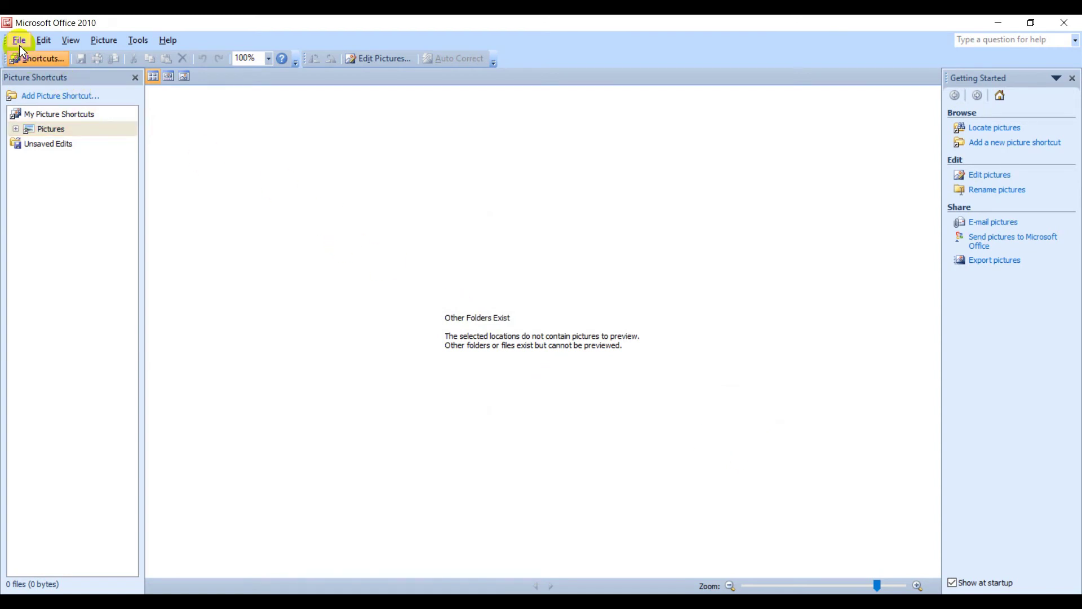
{"action": "left_click", "coordinate": [16, 130]}
{"action": "left_click", "coordinate": [16, 130]}
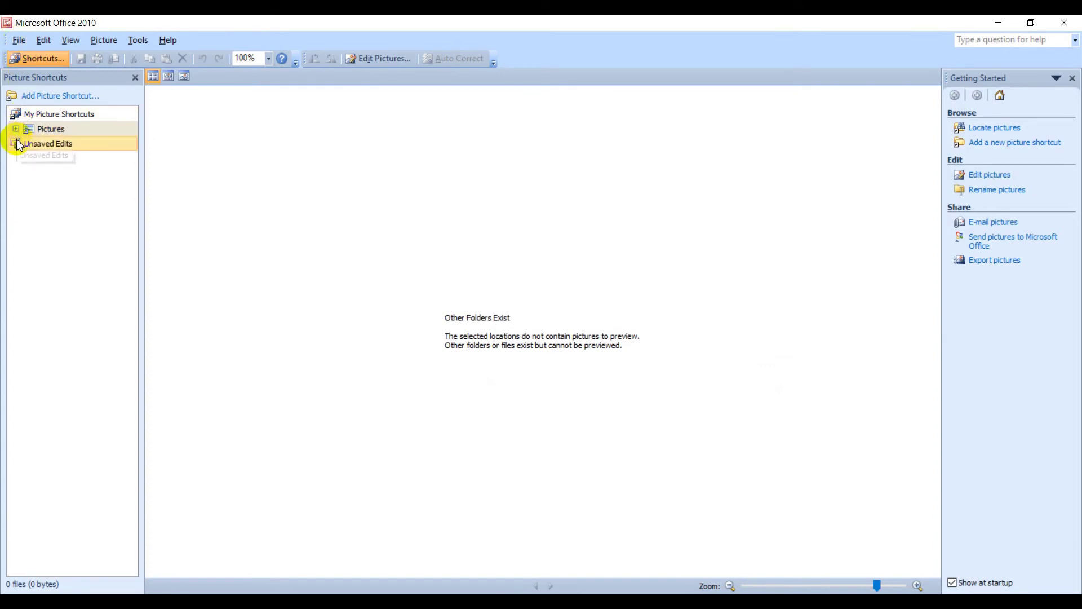
{"action": "left_click", "coordinate": [20, 44]}
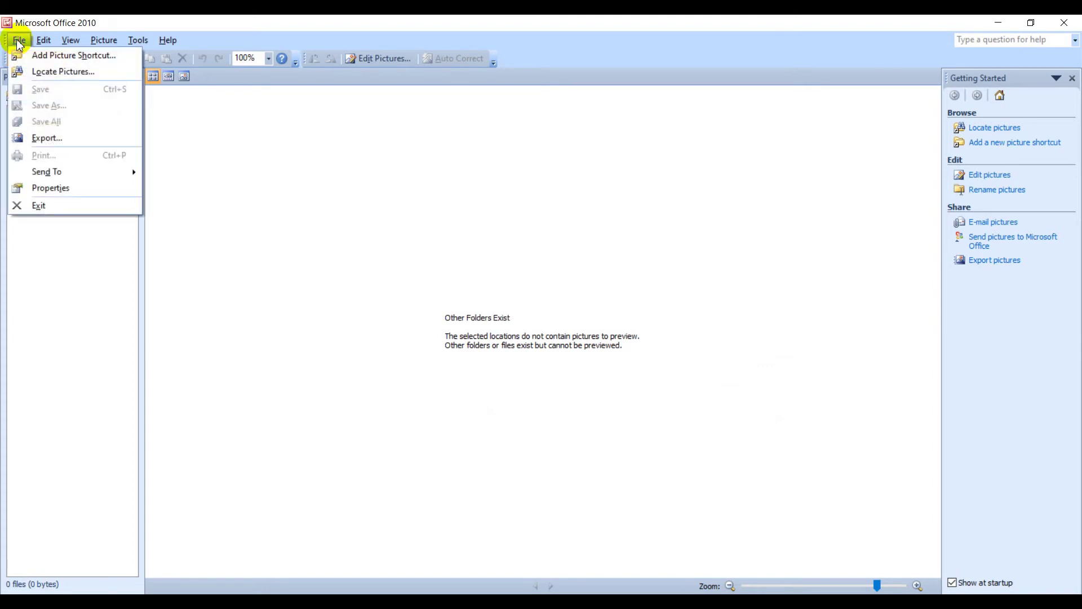
{"action": "left_click", "coordinate": [66, 55]}
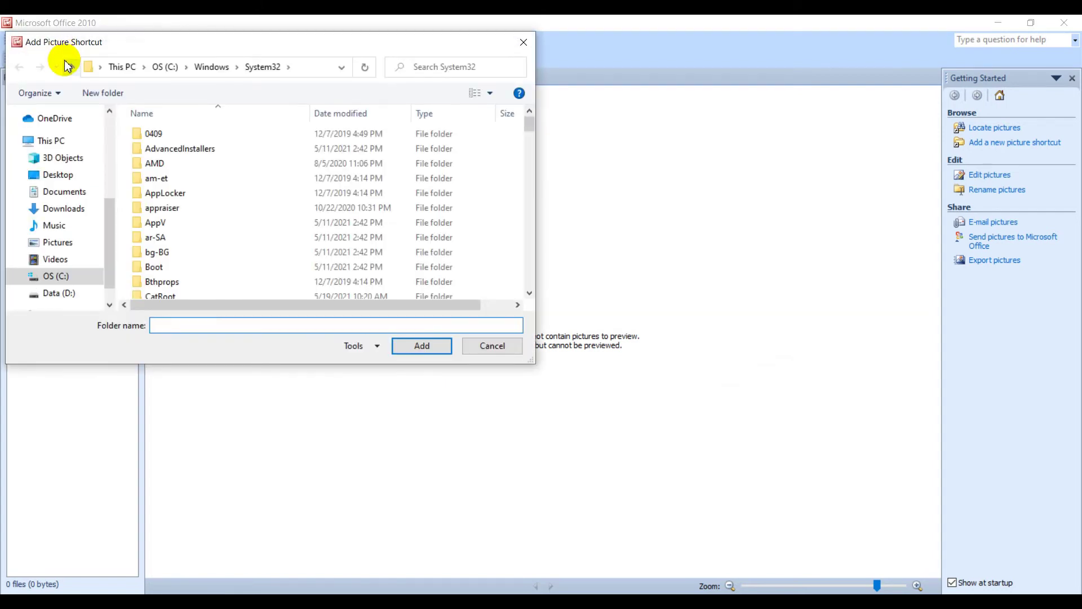
{"action": "left_click", "coordinate": [491, 347]}
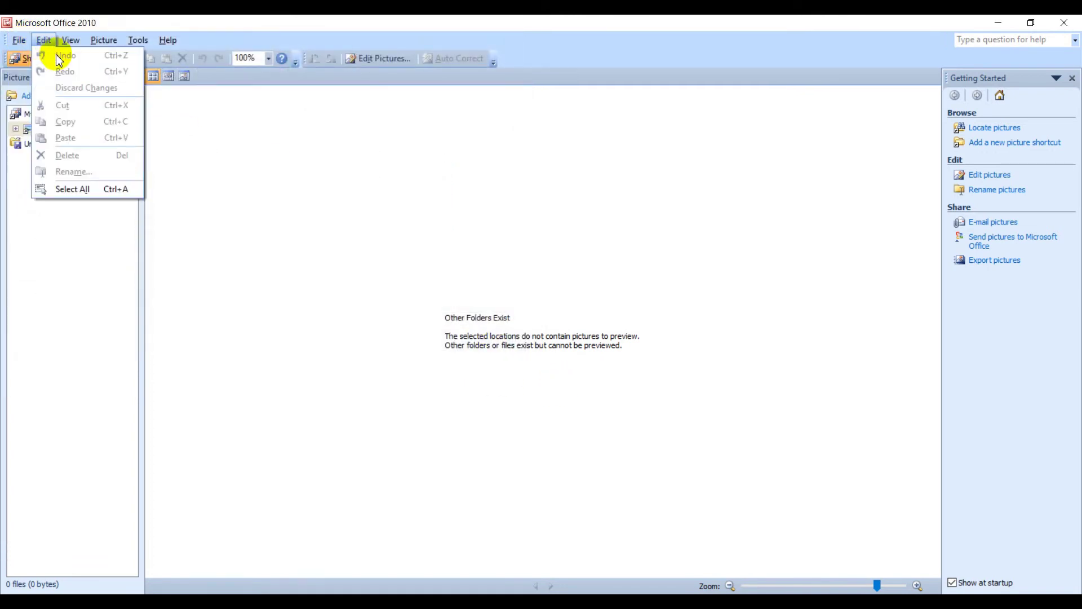
Add a picture shortcut to the hinh moi folder on the Data (D:) drive.
{"action": "left_click", "coordinate": [40, 57]}
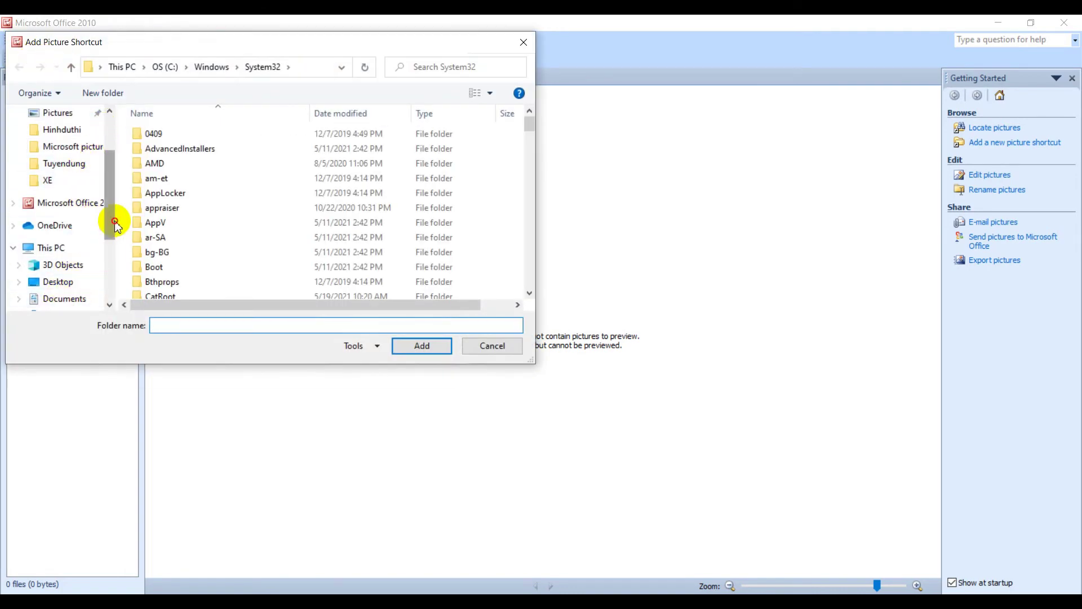
{"action": "left_click_drag", "start_coordinate": [112, 218], "coordinate": [113, 264]}
{"action": "left_click", "coordinate": [73, 293]}
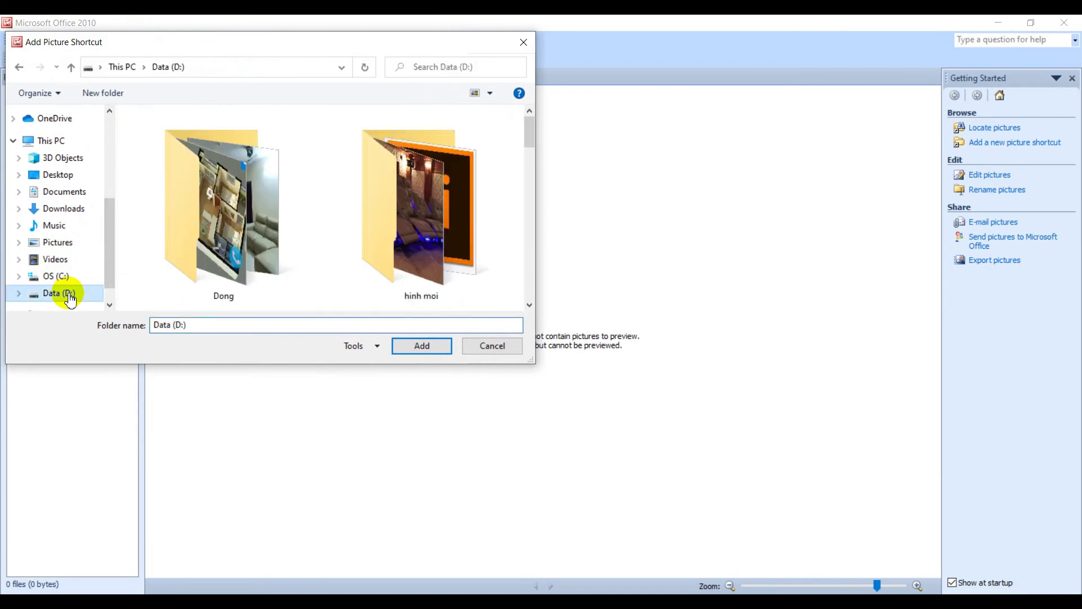
{"action": "left_click", "coordinate": [395, 225]}
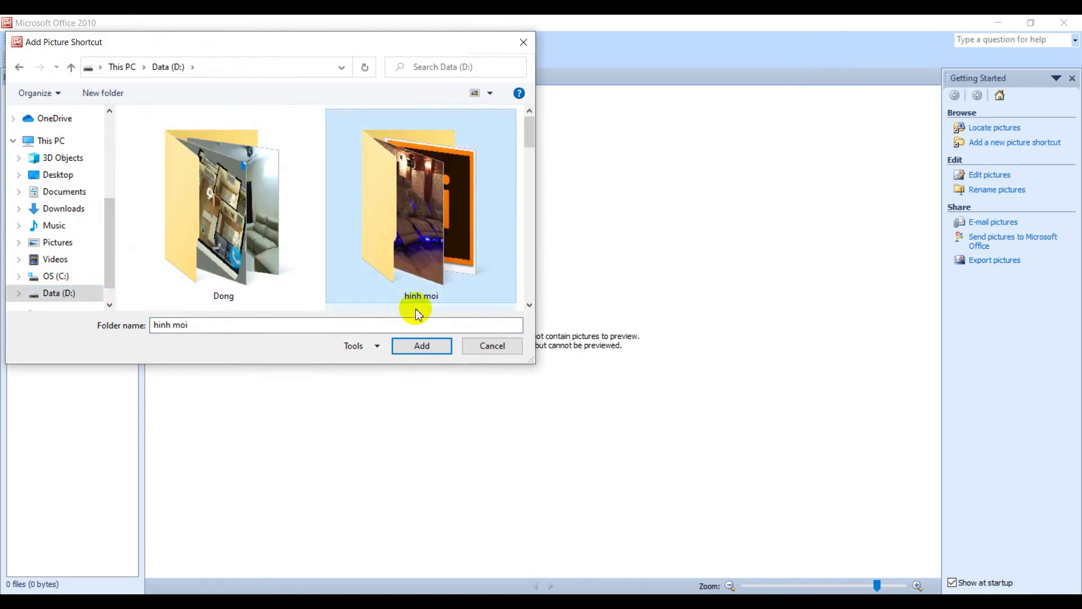
{"action": "left_click", "coordinate": [423, 346]}
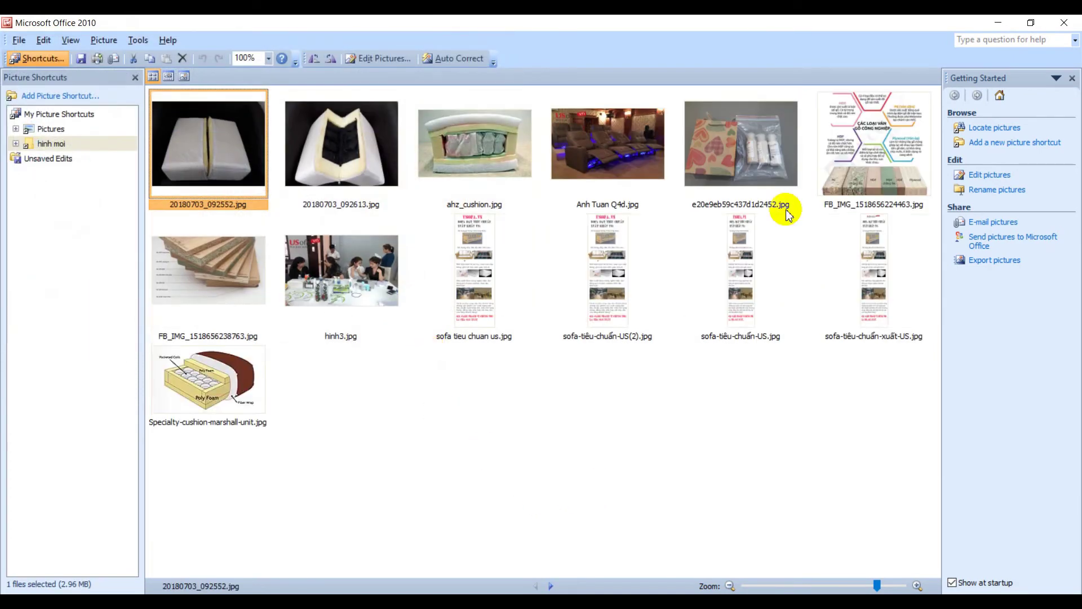
Select the picture 20180703_092613.jpg and open its Resize settings for editing.
{"action": "left_click", "coordinate": [335, 164]}
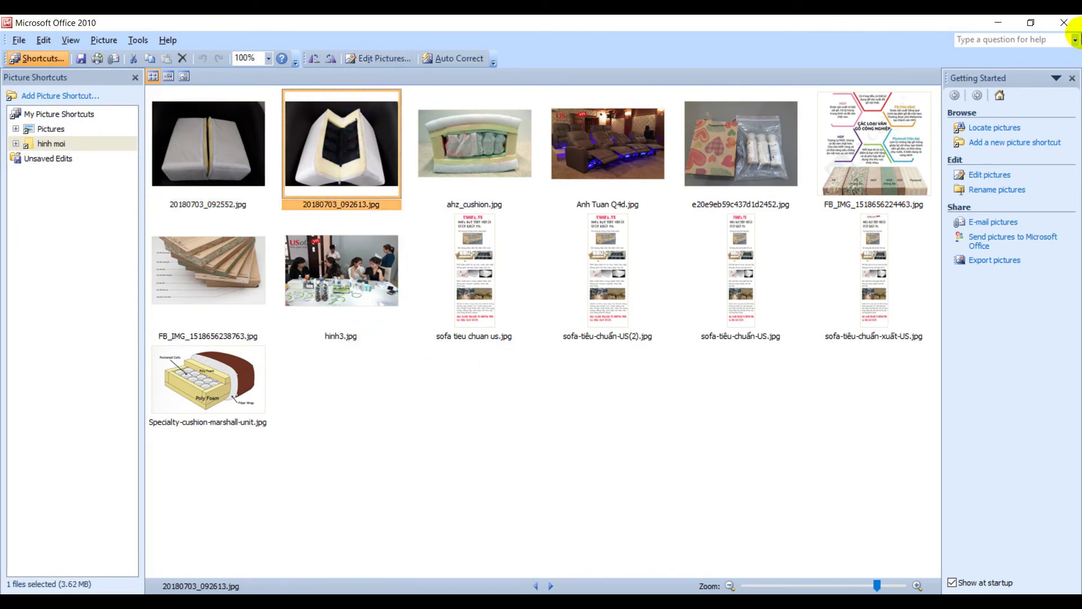
{"action": "left_click", "coordinate": [372, 59]}
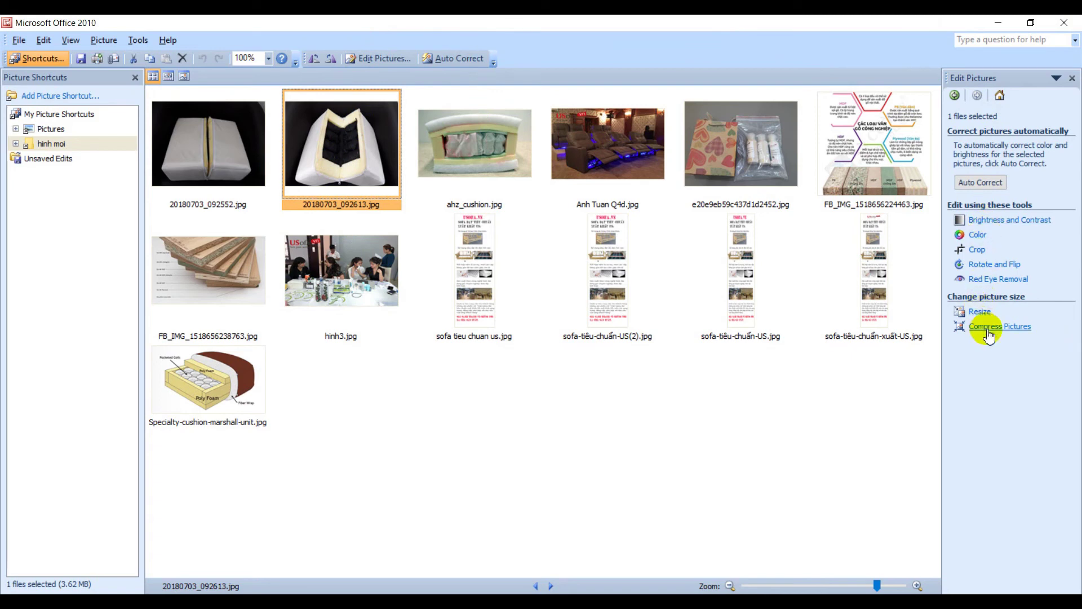
{"action": "left_click", "coordinate": [981, 311]}
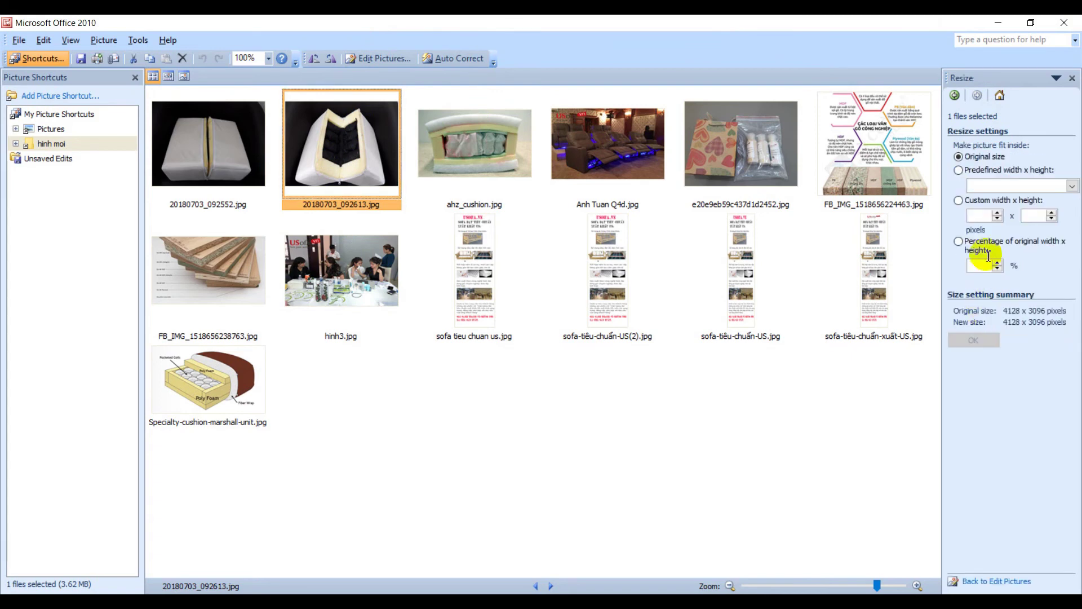